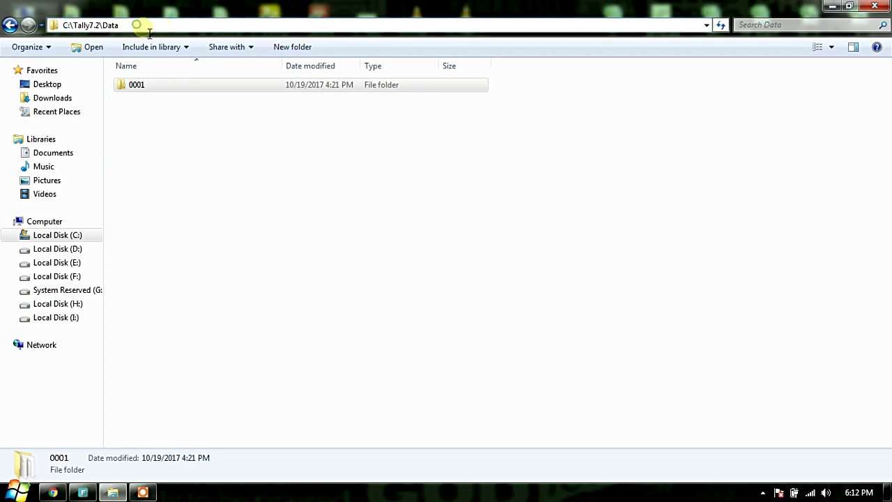
Step: Copy the path of the open folder, C:\Tally7.2\Data, to the clipboard
{"action": "double_click", "coordinate": [155, 25]}
{"action": "right_click", "coordinate": [77, 30]}
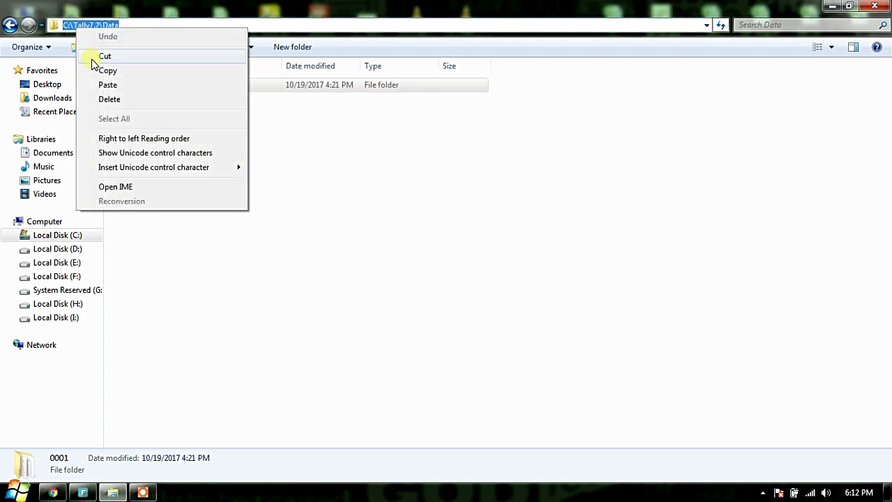
{"action": "left_click", "coordinate": [97, 70]}
Step: Launch tally72migration.exe from the Tally.ERP9 folder on the C: drive
{"action": "left_click", "coordinate": [10, 26]}
{"action": "left_click", "coordinate": [9, 26]}
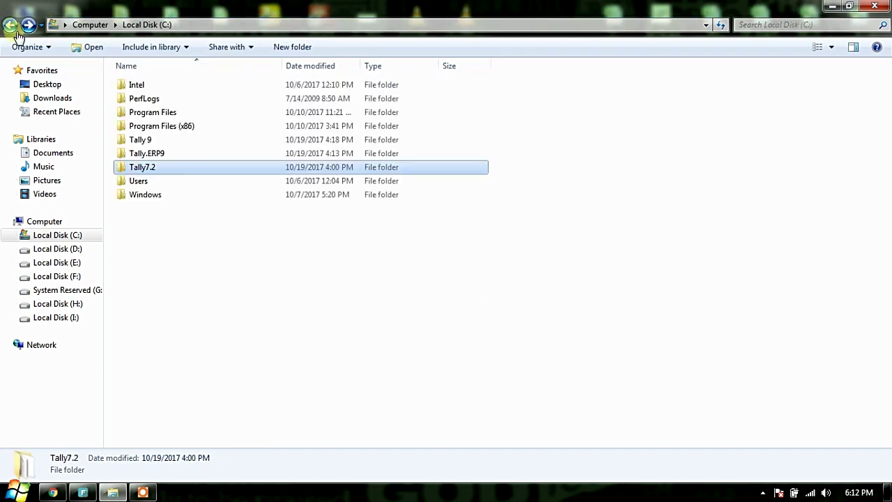
{"action": "double_click", "coordinate": [144, 153]}
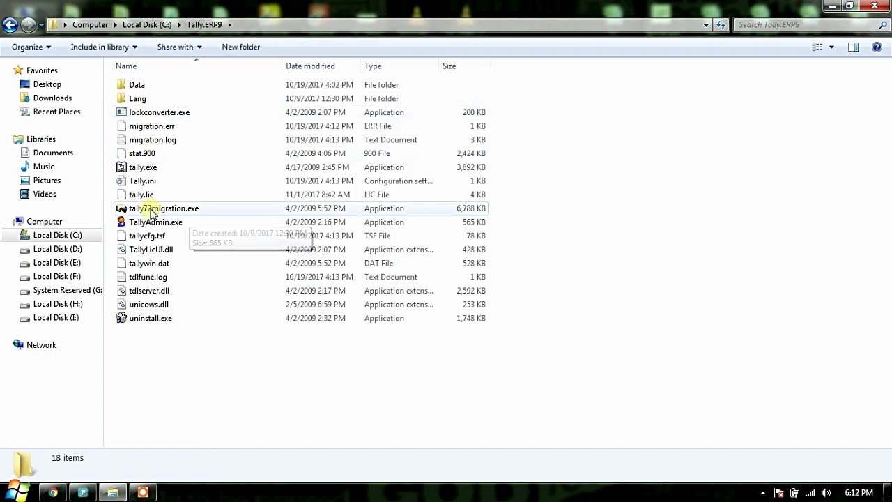
{"action": "left_click", "coordinate": [139, 211]}
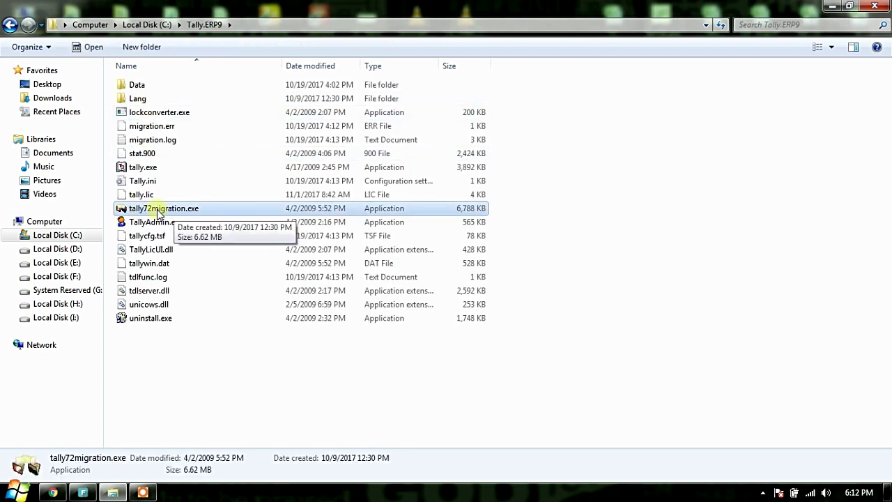
{"action": "double_click", "coordinate": [158, 210]}
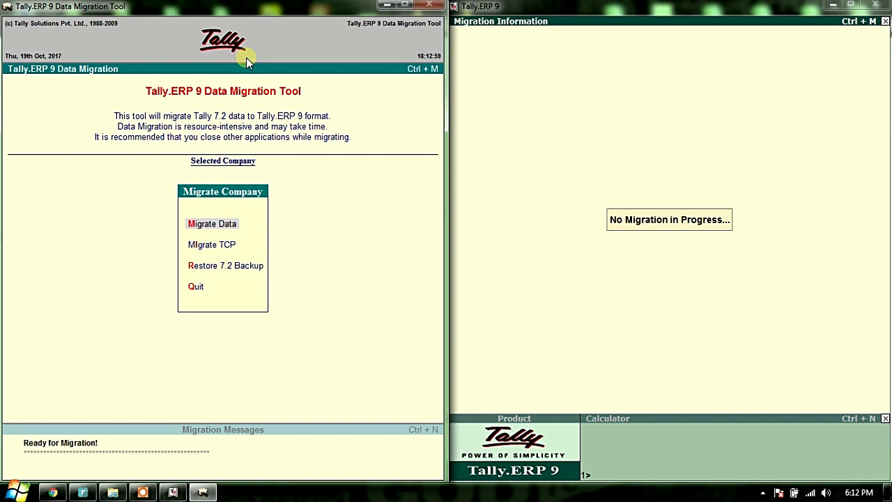
Step: Try to migrate the company IMPREX (2008-09) from the directory C:\Tally7.2\Data to Tally.ERP 9 format
{"action": "key", "text": "Return"}
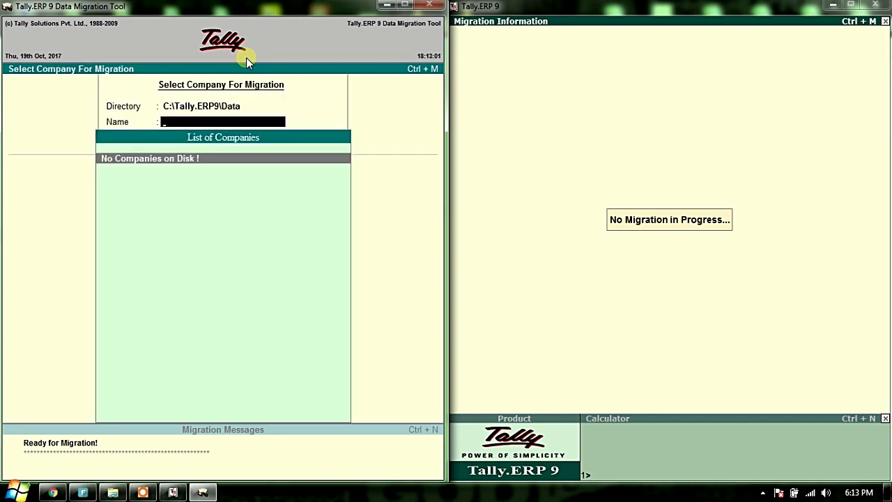
{"action": "key", "text": "BackSpace"}
{"action": "type", "text": "C:\\Tally7.2\\Data"}
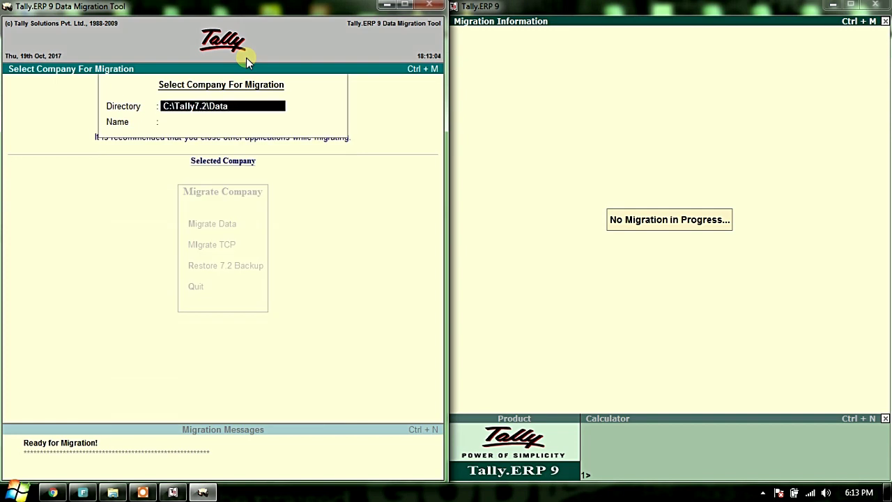
{"action": "key", "text": "Return"}
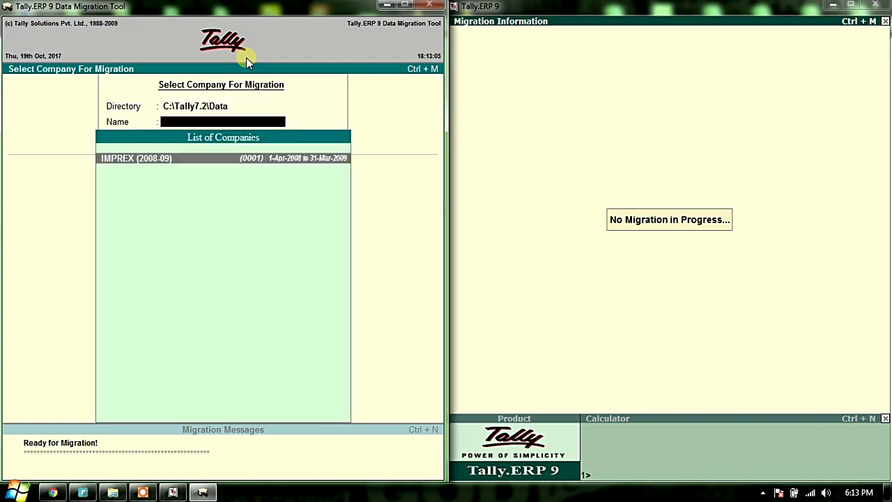
{"action": "key", "text": "Return"}
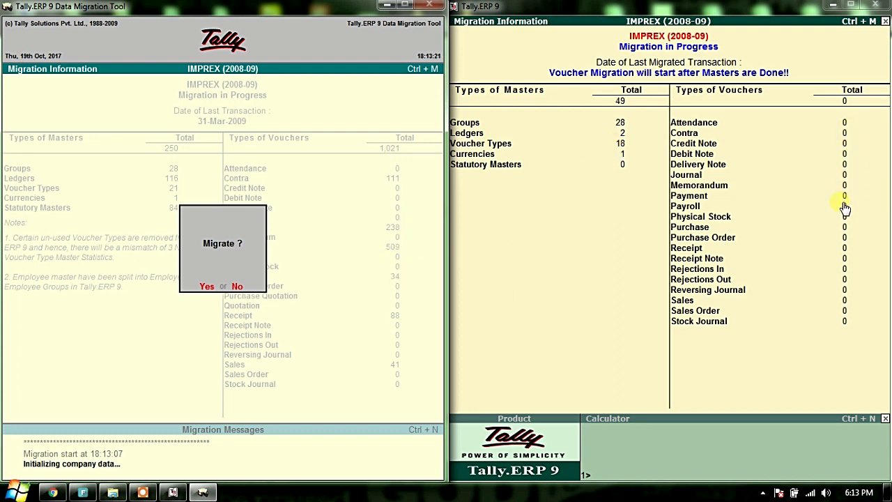
{"action": "left_click", "coordinate": [208, 286]}
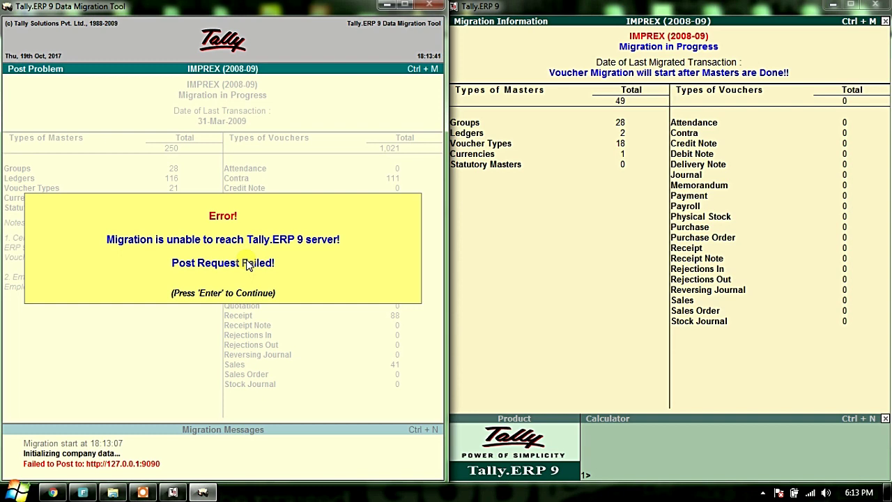
Step: Dismiss the migration error and quit the Tally.ERP 9 Data Migration Tool
{"action": "key", "text": "Return"}
{"action": "key", "text": "Escape"}
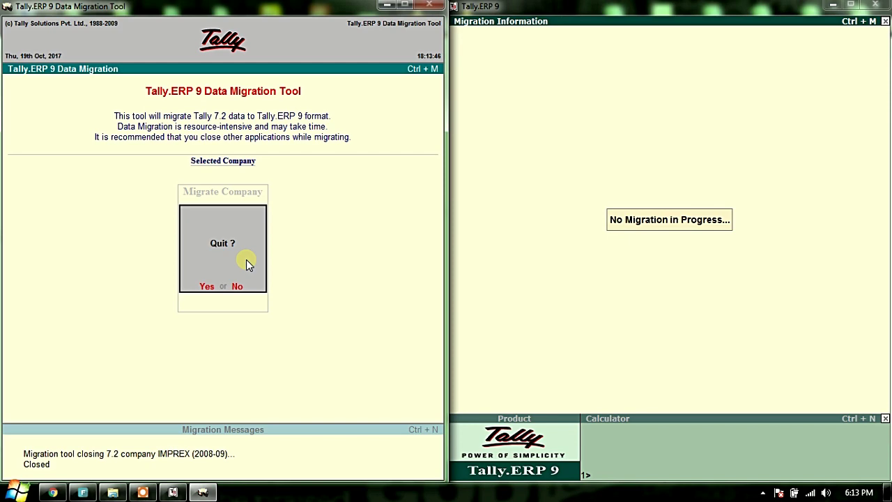
{"action": "key", "text": "y"}
Step: Go back to the C: drive and launch tally72migration.exe from the Tally 9 folder
{"action": "key", "text": "BackSpace"}
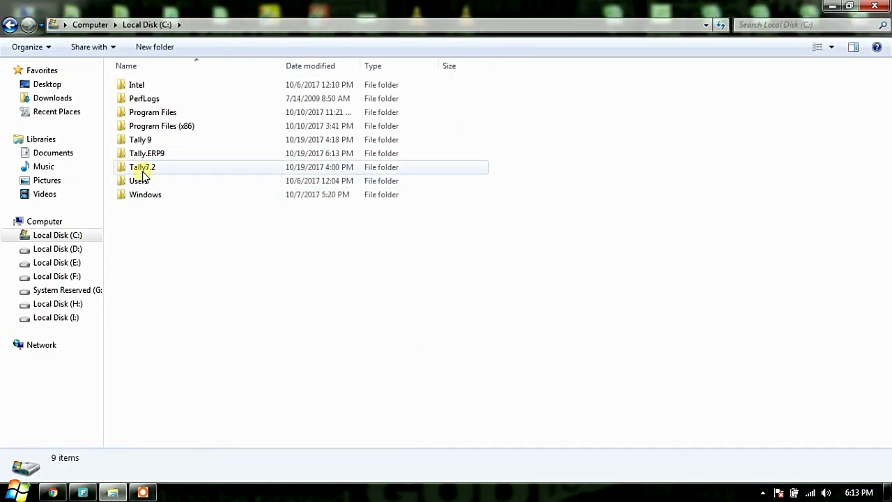
{"action": "left_click", "coordinate": [142, 171]}
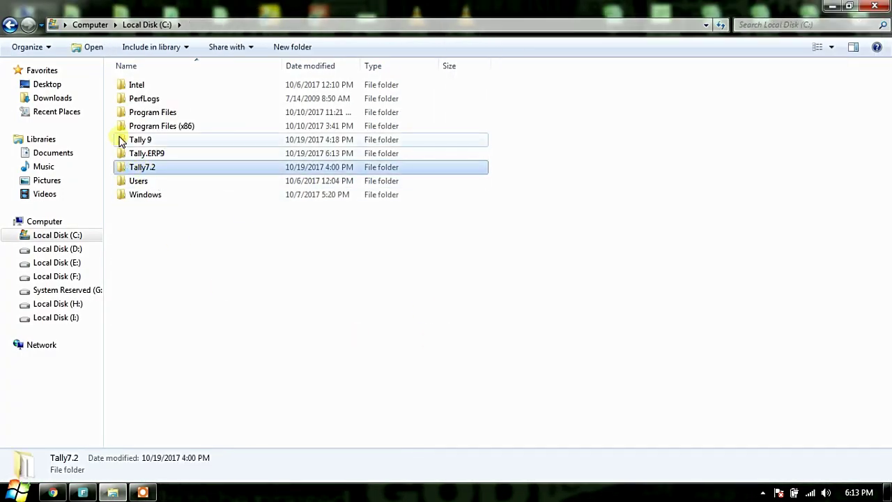
{"action": "left_click", "coordinate": [121, 141]}
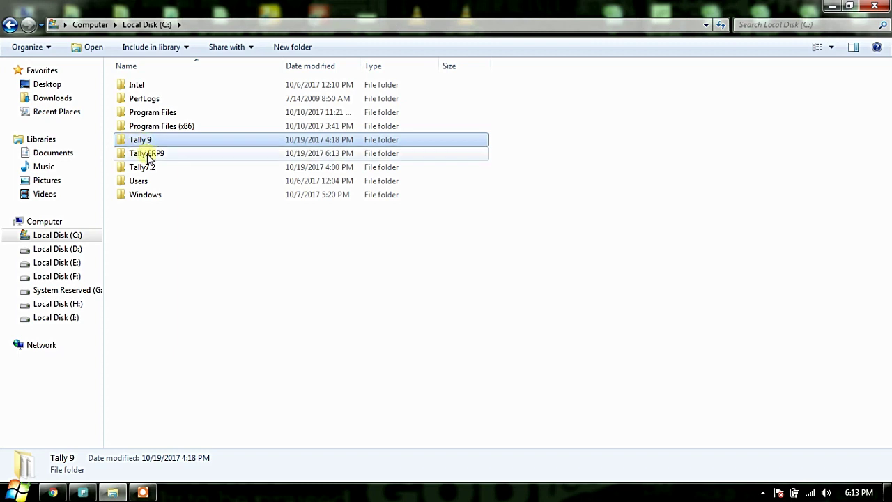
{"action": "left_click", "coordinate": [148, 159]}
{"action": "double_click", "coordinate": [148, 143]}
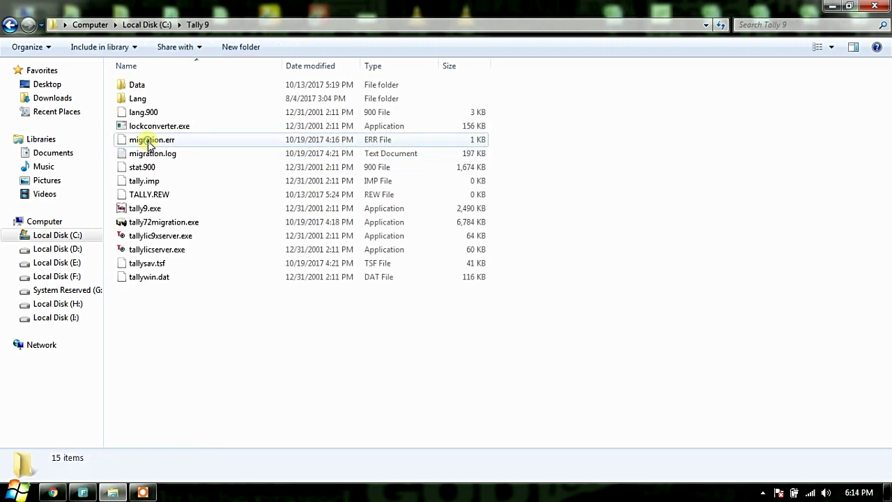
{"action": "left_click", "coordinate": [159, 225]}
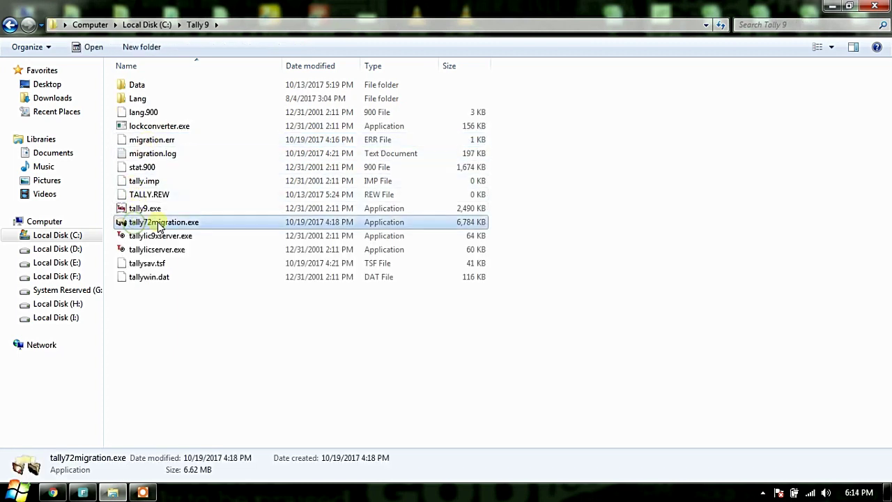
{"action": "double_click", "coordinate": [147, 223]}
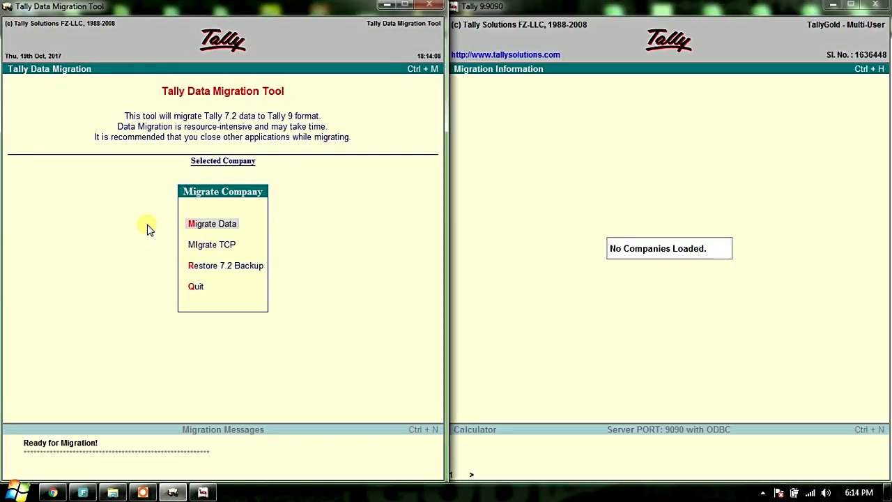
Step: Migrate the company IMPREX (2008-09) from the directory C:\Tally7.2\Data to Tally 9 format
{"action": "key", "text": "Return"}
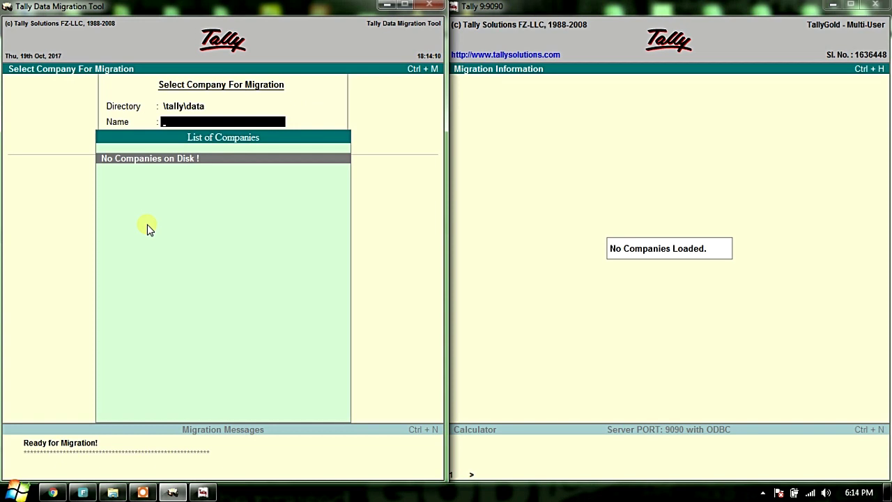
{"action": "key", "text": "BackSpace"}
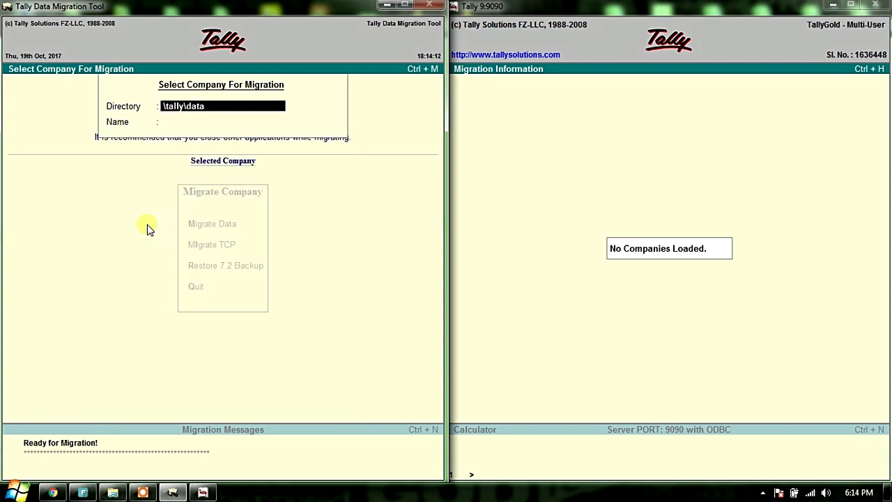
{"action": "key", "text": "BackSpace"}
{"action": "type", "text": "C:\\Tally7.2\\Data"}
{"action": "key", "text": "Return"}
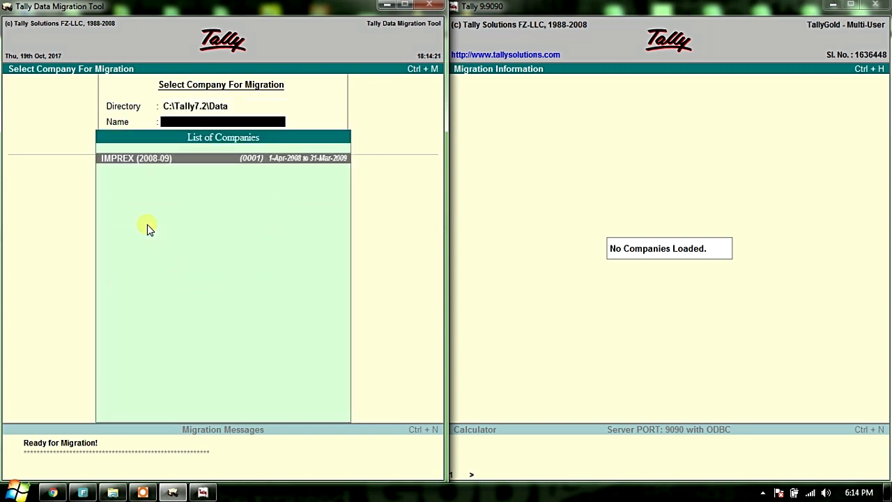
{"action": "key", "text": "Return"}
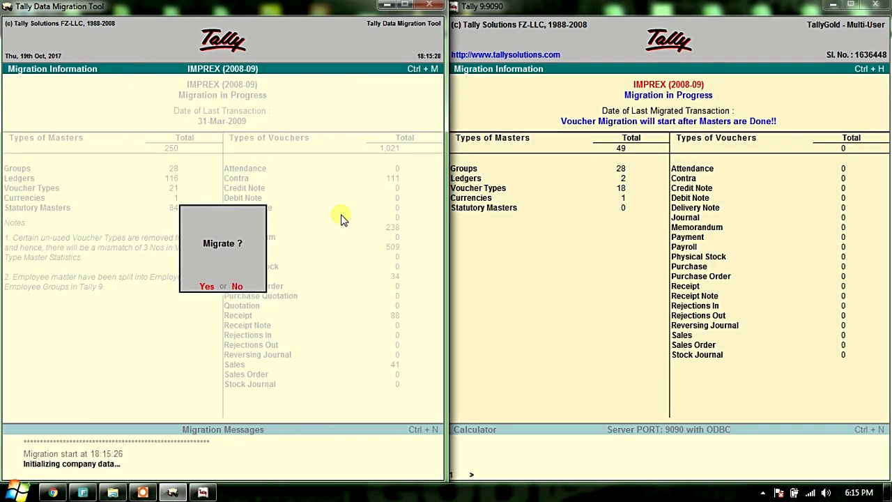
{"action": "key", "text": "y"}
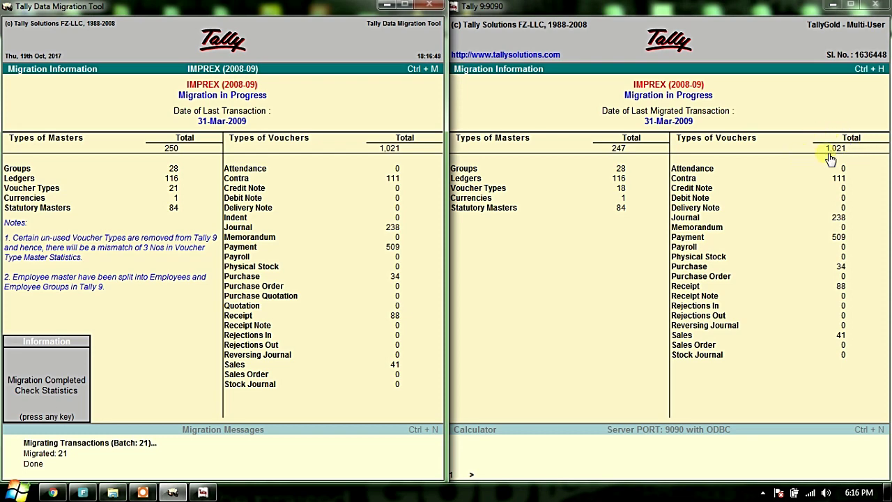
Step: Acknowledge the completed migration and quit the Tally Data Migration Tool
{"action": "key", "text": "Return"}
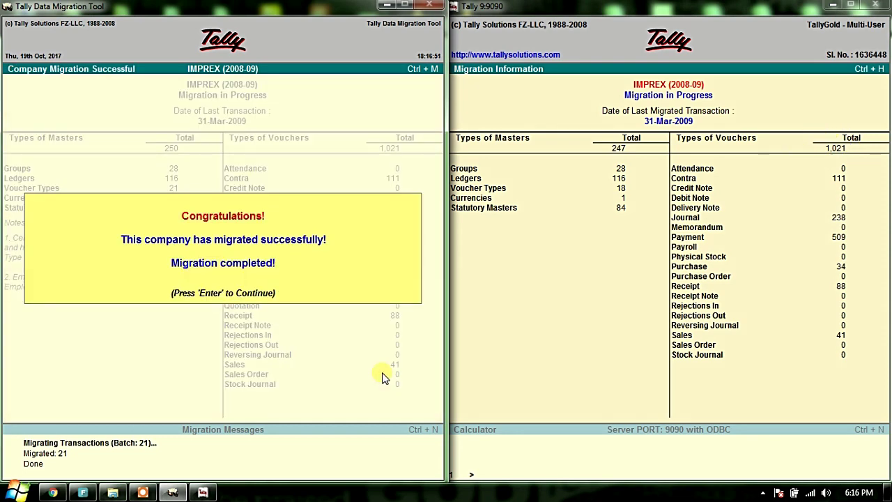
{"action": "key", "text": "Return"}
{"action": "key", "text": "q"}
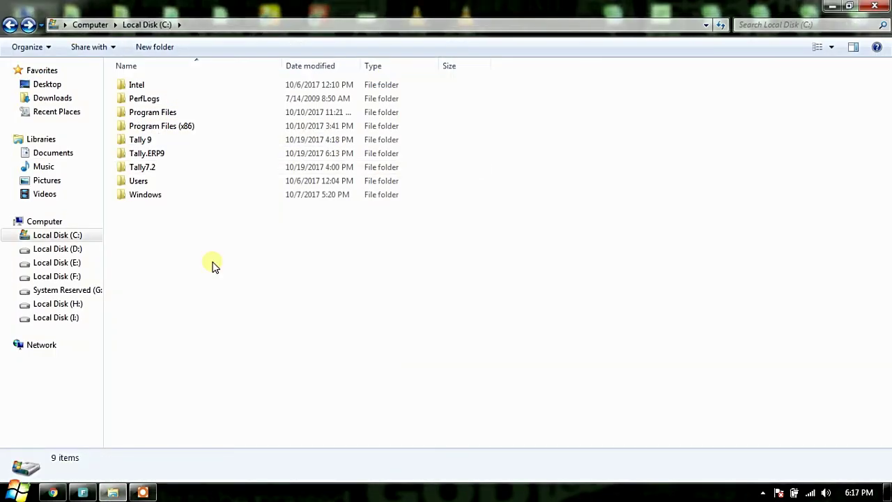
Step: Copy the migrated company folder 00001 from C:\Tally7.2\Data
{"action": "left_click", "coordinate": [137, 172]}
{"action": "double_click", "coordinate": [137, 171]}
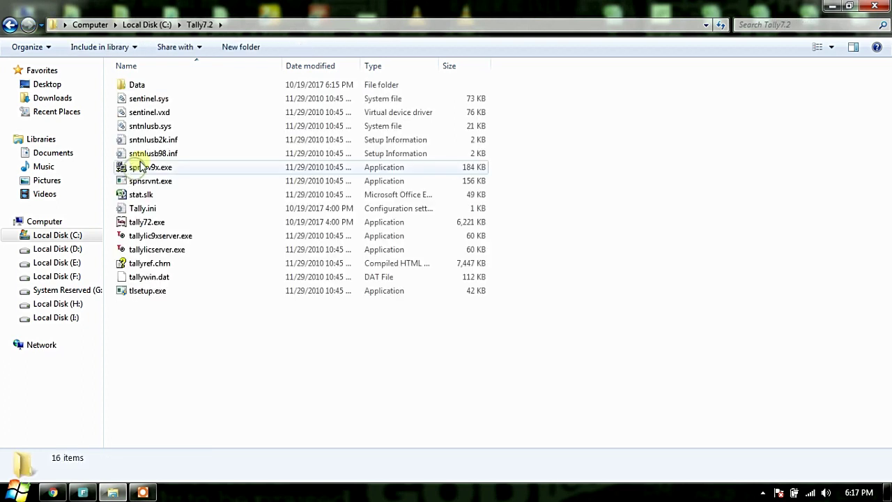
{"action": "double_click", "coordinate": [132, 86]}
{"action": "left_click", "coordinate": [134, 101]}
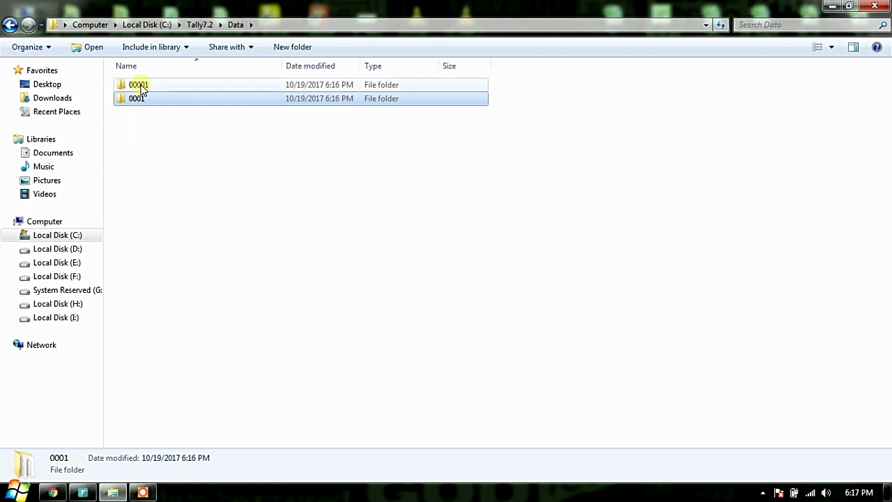
{"action": "left_click", "coordinate": [140, 87]}
{"action": "right_click", "coordinate": [141, 89]}
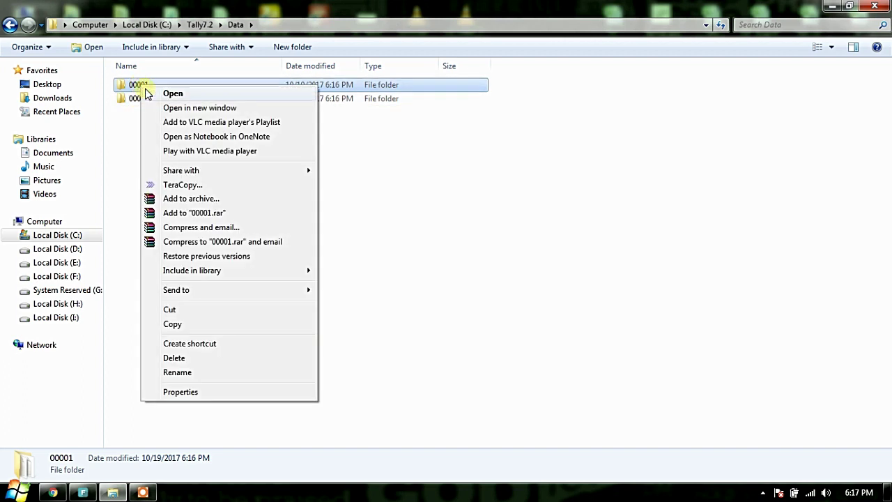
{"action": "left_click", "coordinate": [211, 328]}
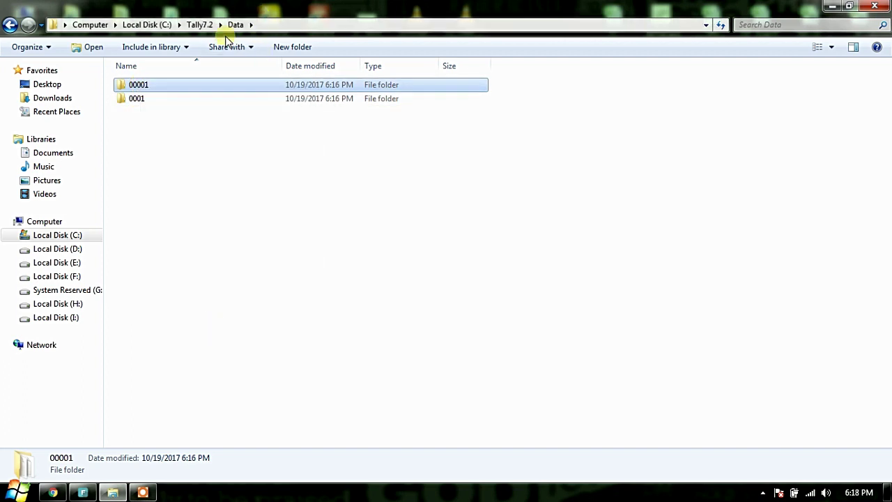
Step: Paste the copied company folder into C:\Tally.ERP9\Data
{"action": "left_click", "coordinate": [159, 25]}
{"action": "double_click", "coordinate": [157, 155]}
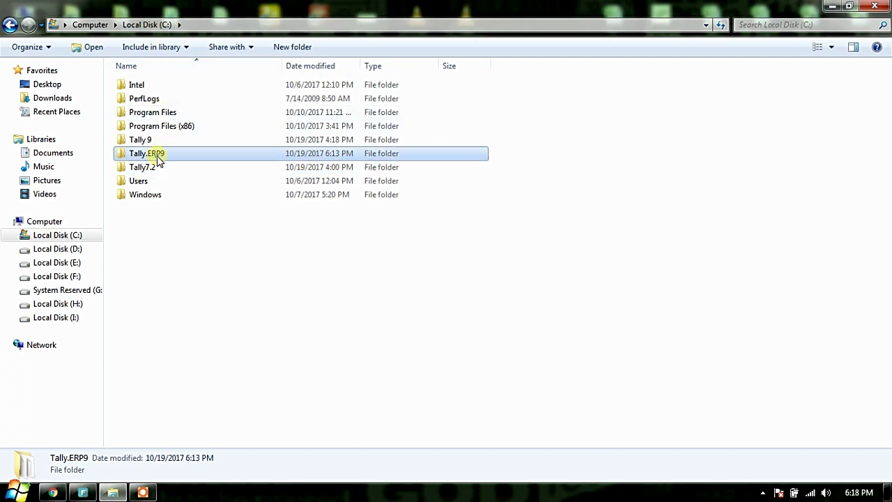
{"action": "double_click", "coordinate": [138, 87]}
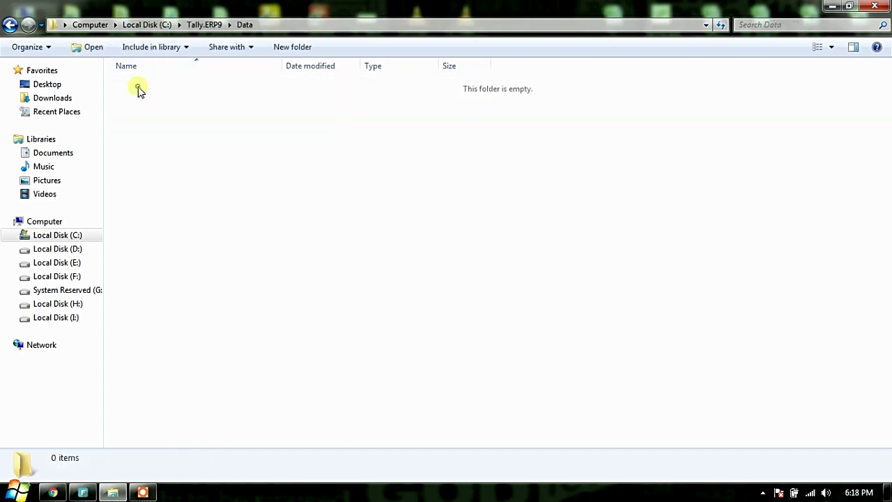
{"action": "right_click", "coordinate": [211, 144]}
{"action": "left_click", "coordinate": [270, 234]}
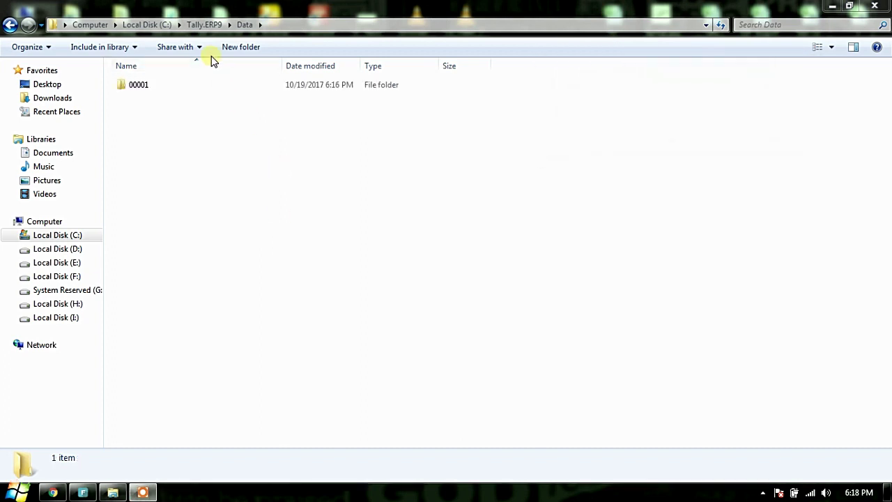
Step: Launch tally.exe from the Tally.ERP9 folder, check its list of companies, and return to Company Info
{"action": "left_click", "coordinate": [209, 24]}
{"action": "left_click", "coordinate": [120, 170]}
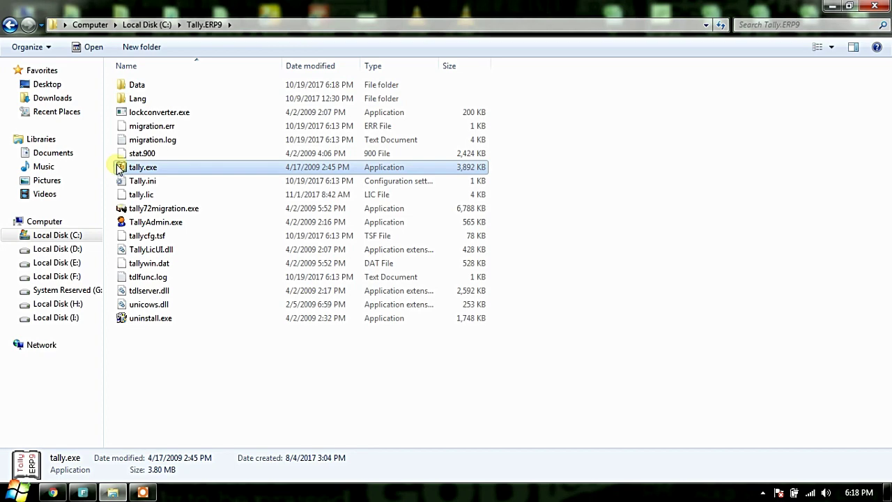
{"action": "double_click", "coordinate": [212, 172]}
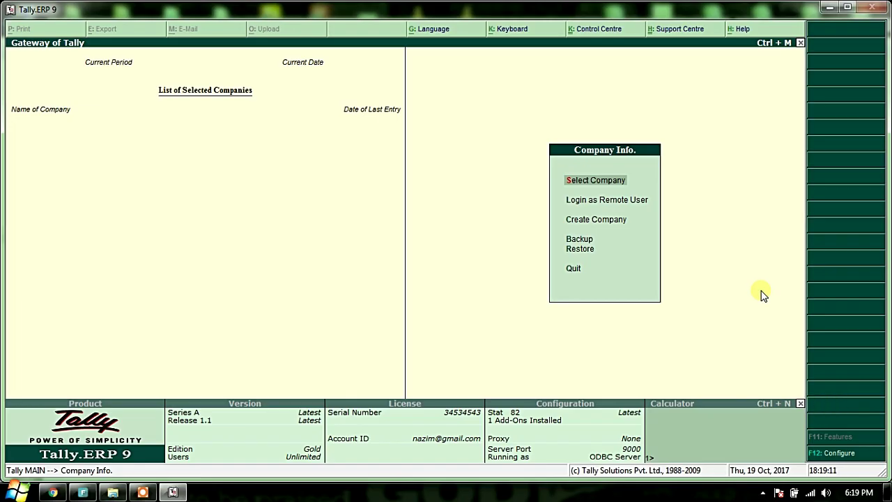
{"action": "key", "text": "Return"}
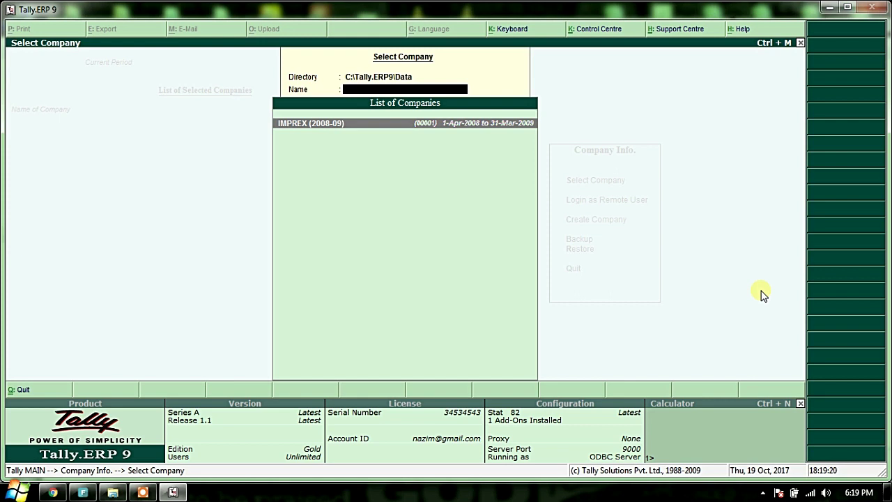
{"action": "key", "text": "Escape"}
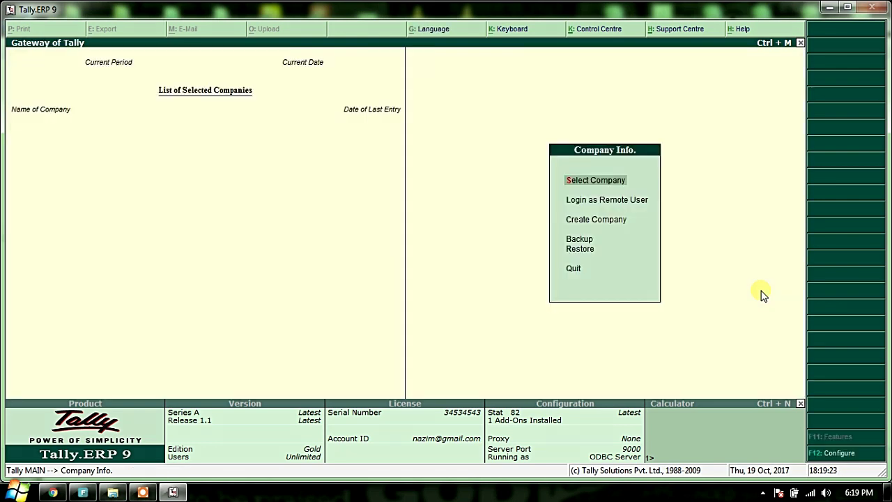
Step: Rewrite the IMPREX (2008-09) company data without taking a backup, and load that company
{"action": "key", "text": "ctrl+alt+r"}
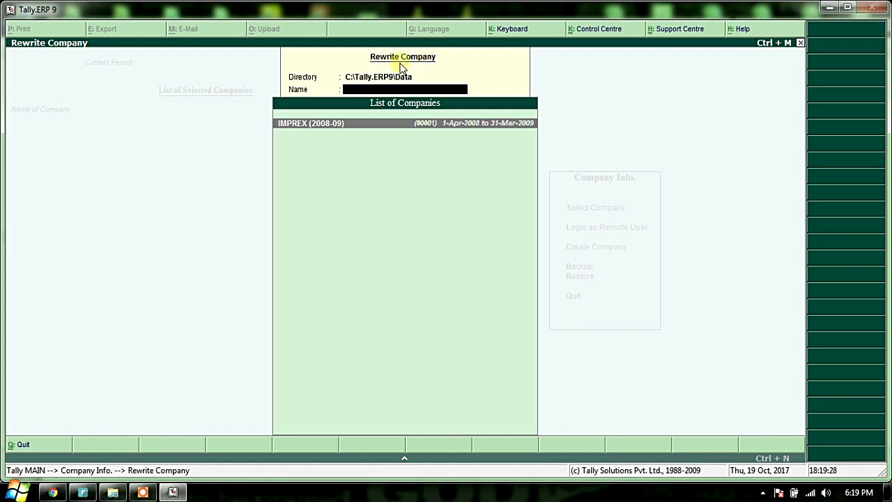
{"action": "key", "text": "Return"}
{"action": "key", "text": "Return"}
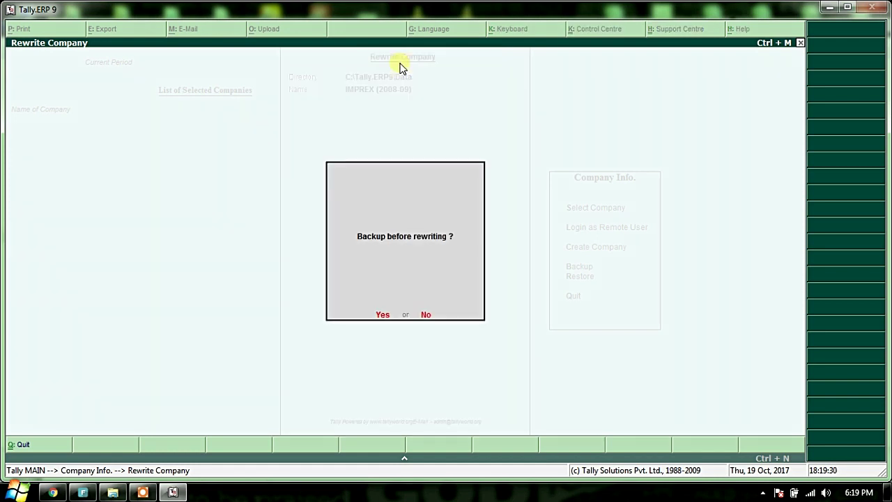
{"action": "key", "text": "n"}
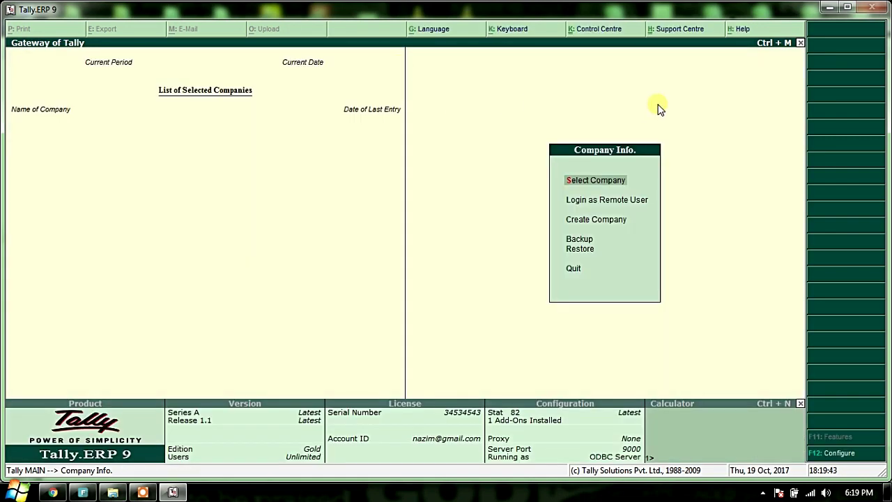
{"action": "key", "text": "Return"}
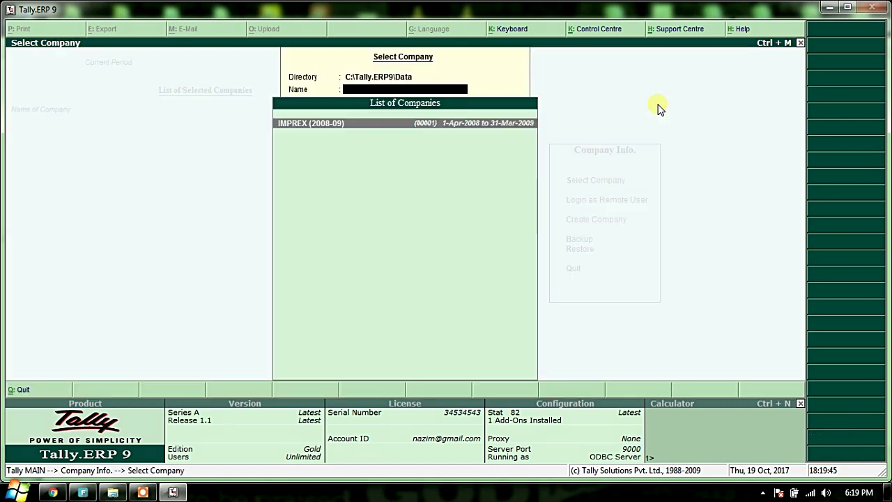
{"action": "key", "text": "Return"}
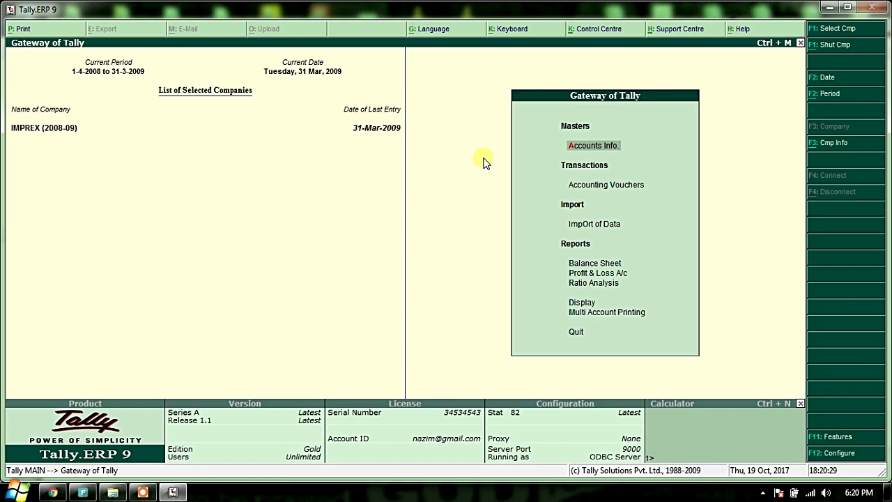
Step: Review the Balance Sheet and the Day Book of IMPREX (2008-09)
{"action": "key", "text": "b"}
{"action": "key", "text": "Escape"}
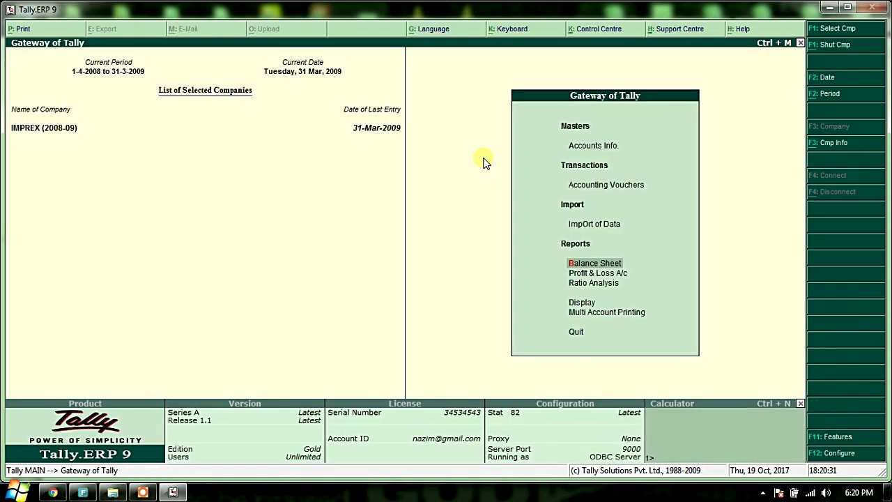
{"action": "key", "text": "d"}
{"action": "key", "text": "y"}
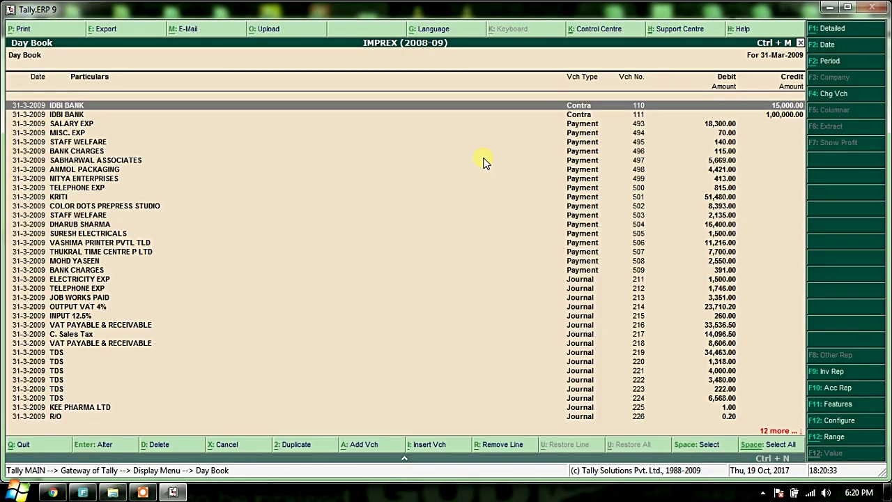
{"action": "key", "text": "Escape"}
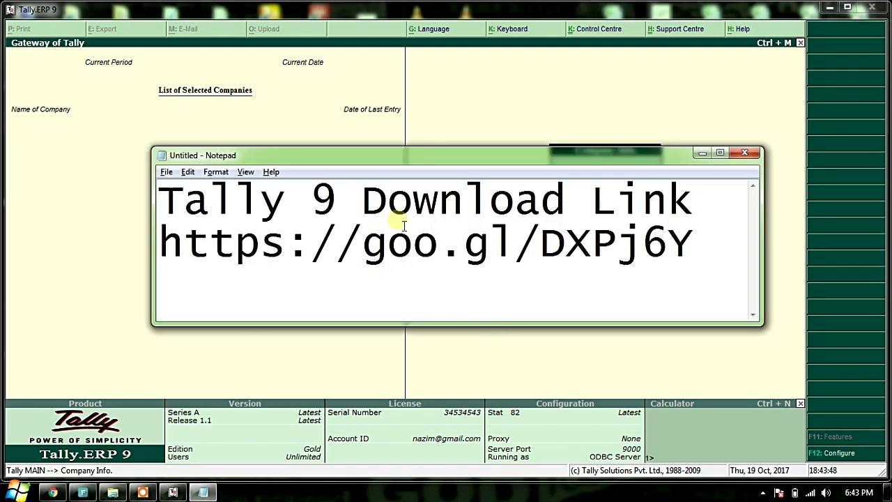
{"action": "left_click_drag", "start_coordinate": [700, 252], "coordinate": [141, 260]}
{"action": "left_click", "coordinate": [296, 206]}
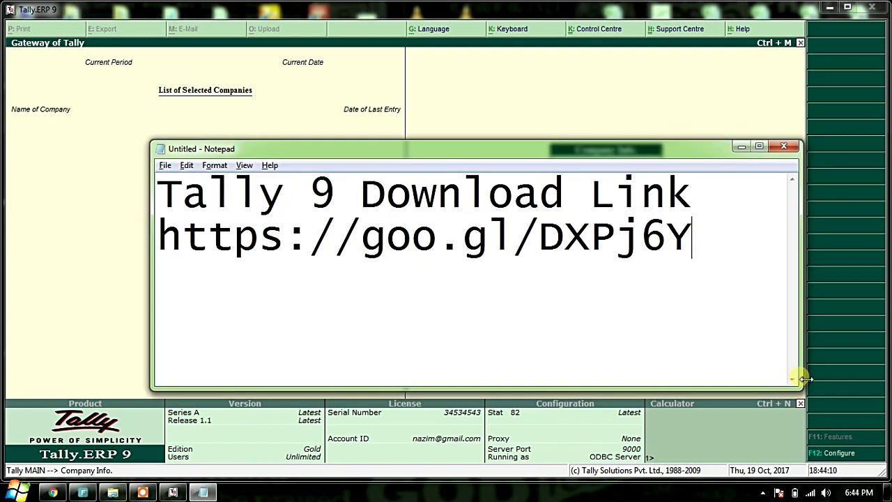
{"action": "left_click_drag", "start_coordinate": [730, 249], "coordinate": [170, 256]}
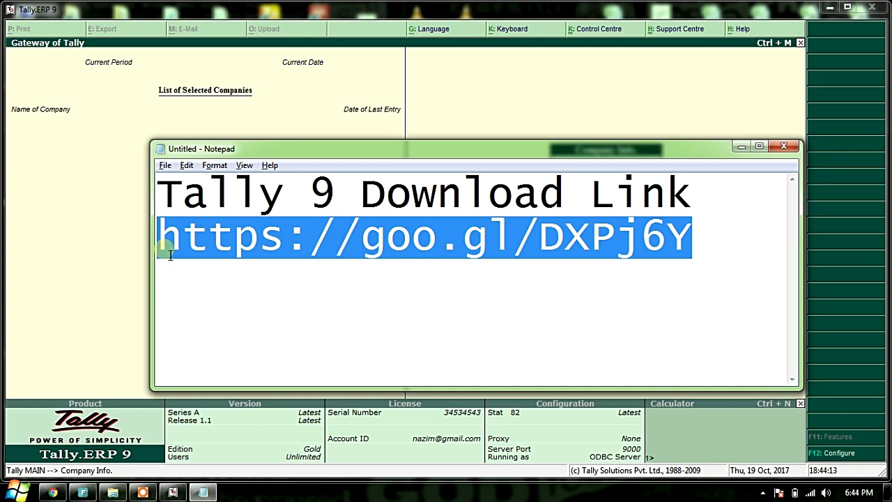
{"action": "left_click", "coordinate": [251, 240]}
{"action": "left_click_drag", "start_coordinate": [549, 247], "coordinate": [688, 248]}
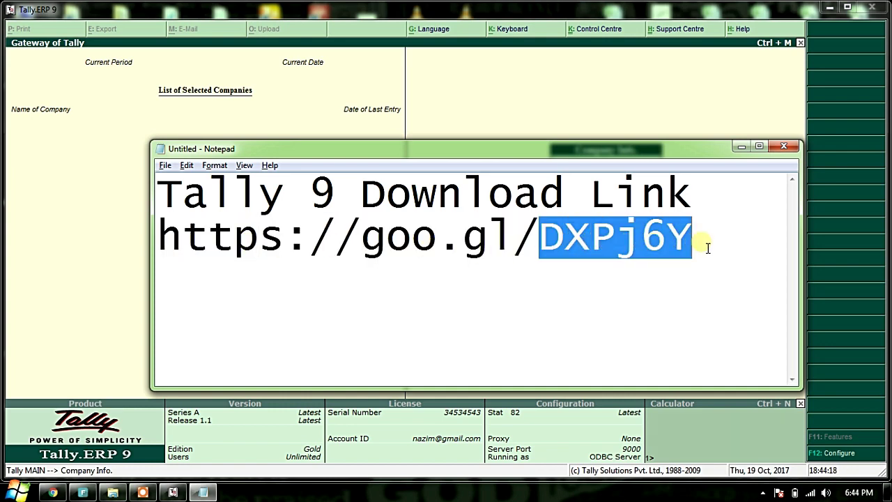
{"action": "left_click", "coordinate": [707, 249]}
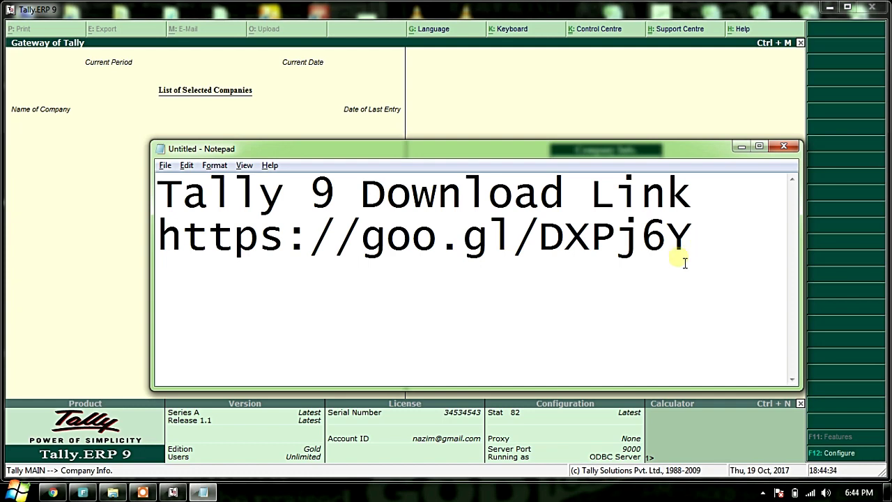